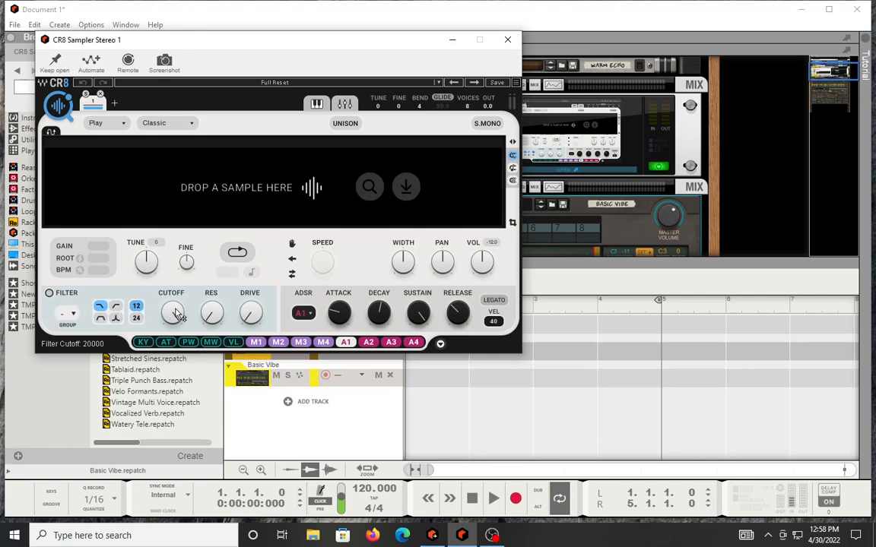
Lower the filter cutoff on sampler 1 and open its list of playback schemes.
drag(175, 313, 174, 333)
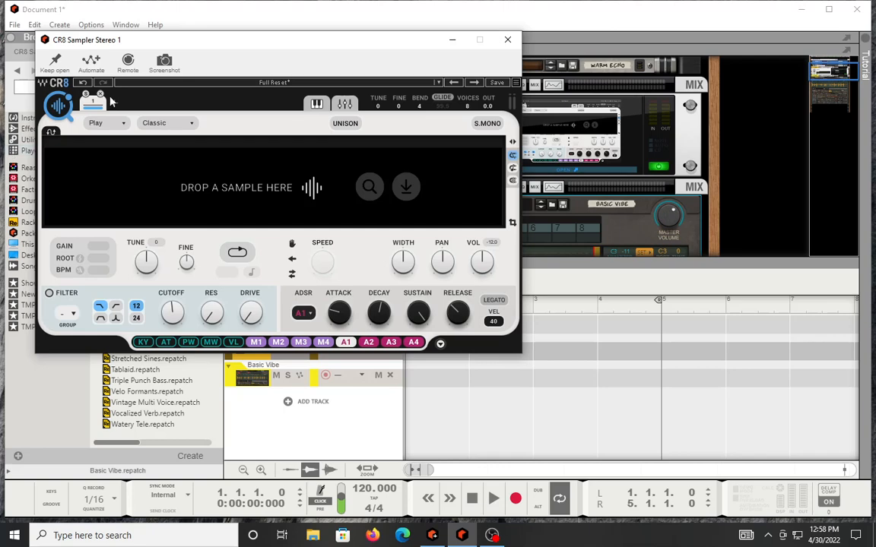
click(191, 123)
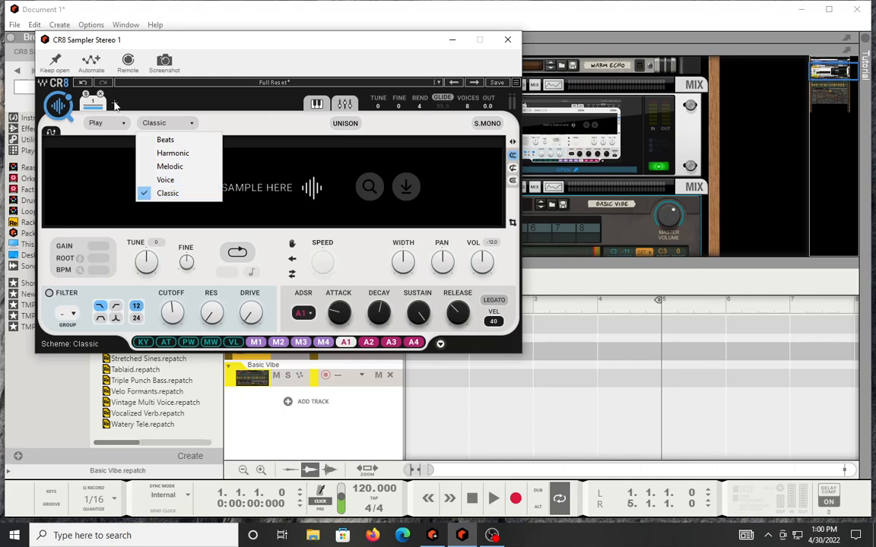
Add seven more empty samplers so that slots 1 to 8 are all in use.
click(115, 103)
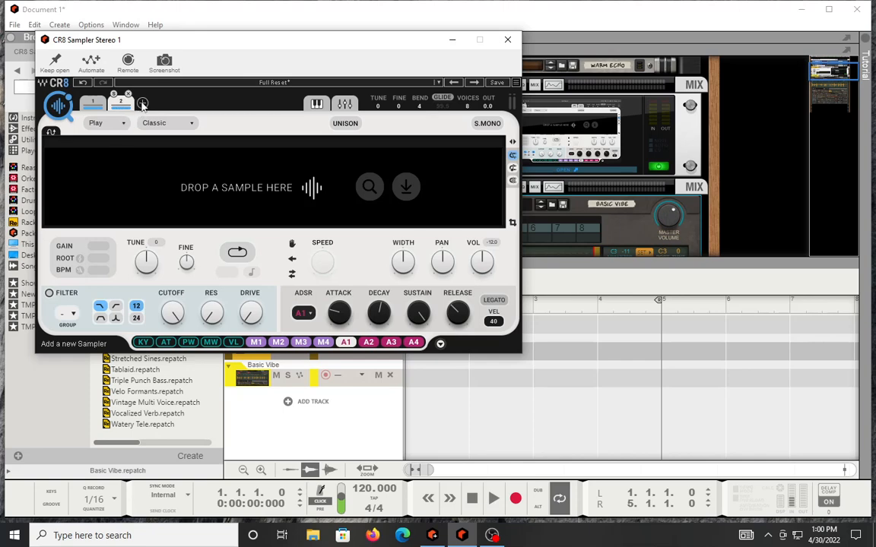
click(142, 103)
click(170, 103)
click(199, 102)
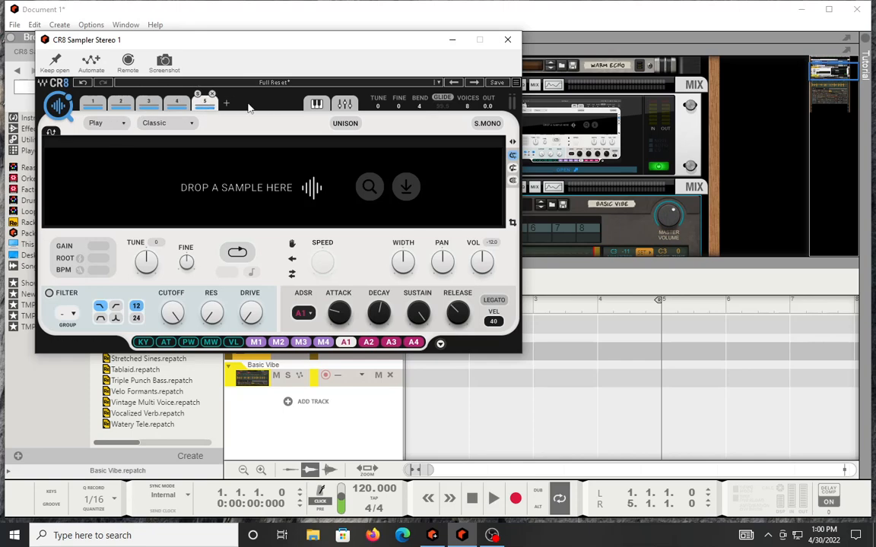
click(226, 103)
click(255, 102)
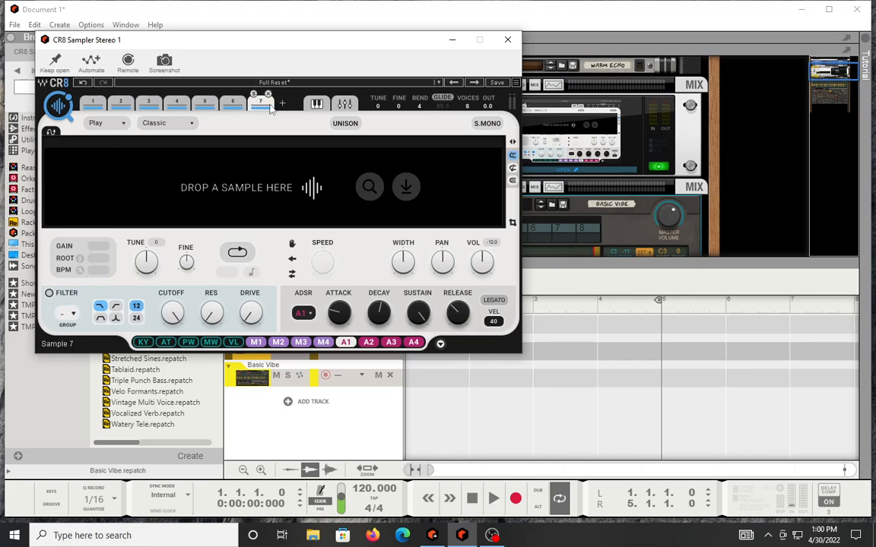
click(281, 105)
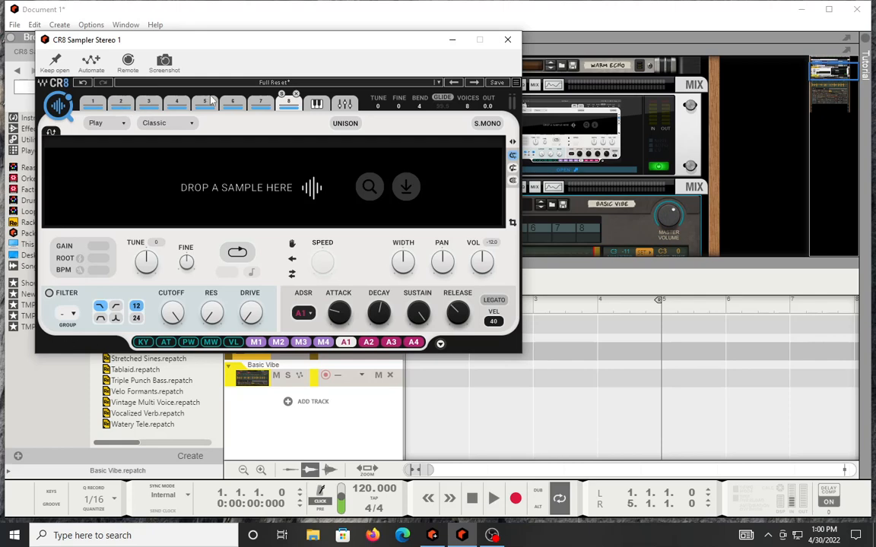
Set the scheme of sampler 7 to Melodic and the scheme of sampler 4 to Voice.
click(167, 123)
click(257, 103)
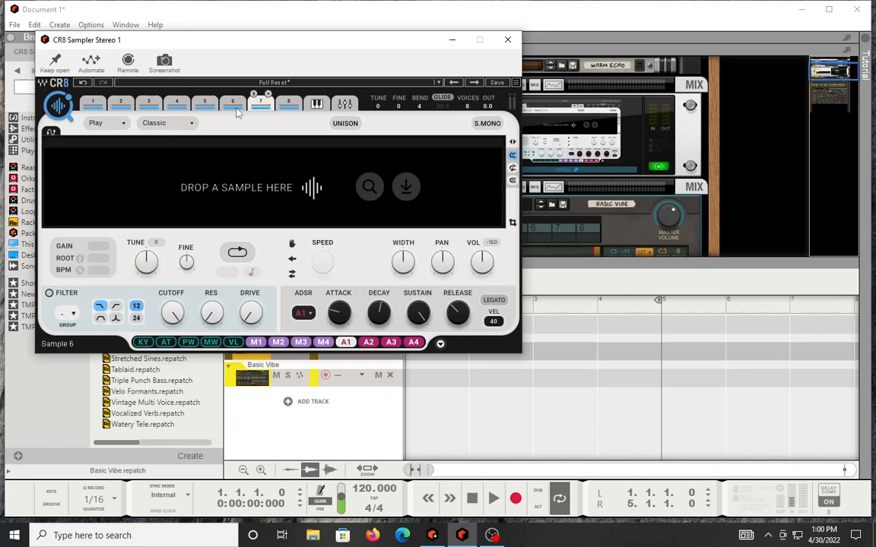
click(194, 126)
click(170, 165)
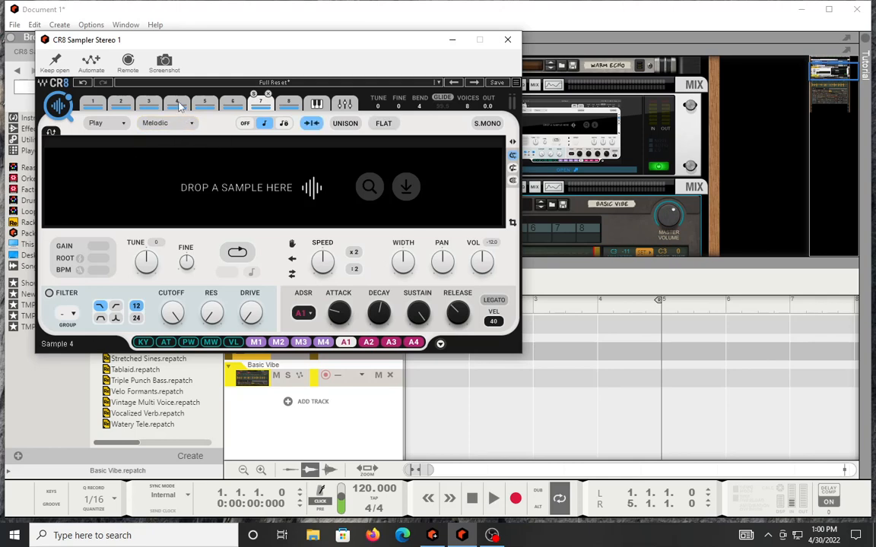
click(176, 101)
click(191, 124)
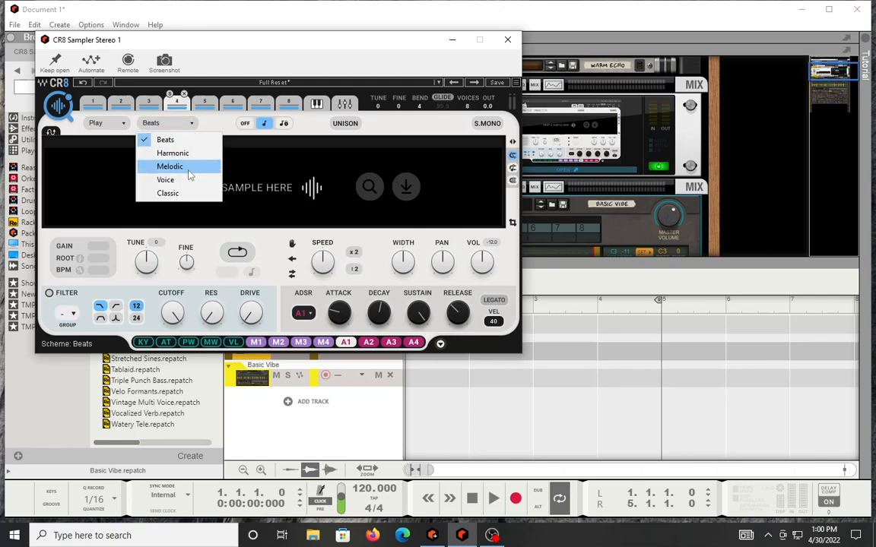
click(187, 179)
Set the scheme of sampler 3 to Harmonic and the scheme of sampler 2 to Melodic.
click(149, 101)
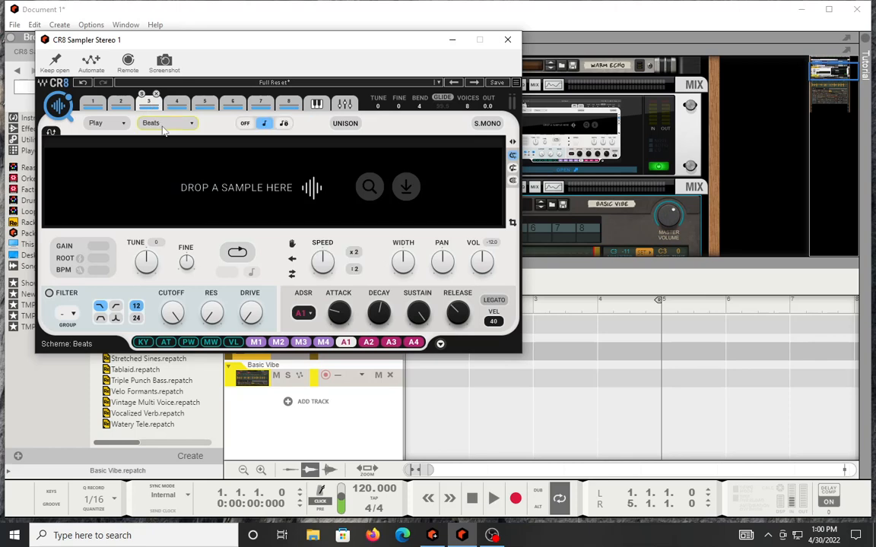
click(185, 124)
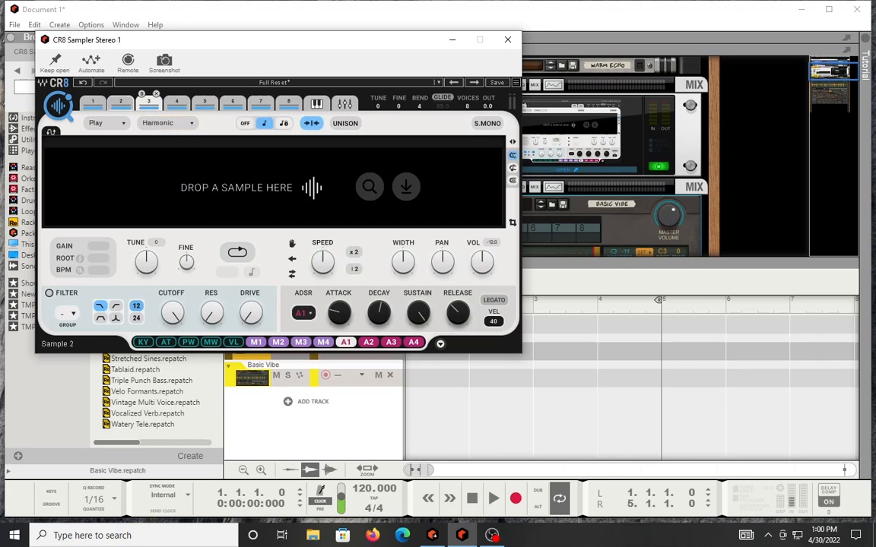
click(122, 101)
scroll(154, 123, down, 3)
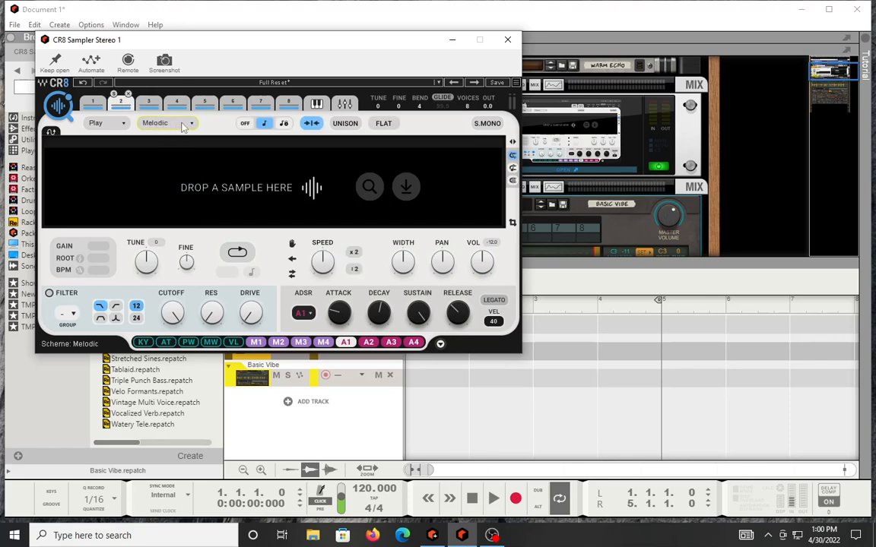
Compare the schemes assigned to samplers 1, 2, 3, 5 and 7.
click(92, 102)
click(121, 102)
click(148, 104)
click(207, 103)
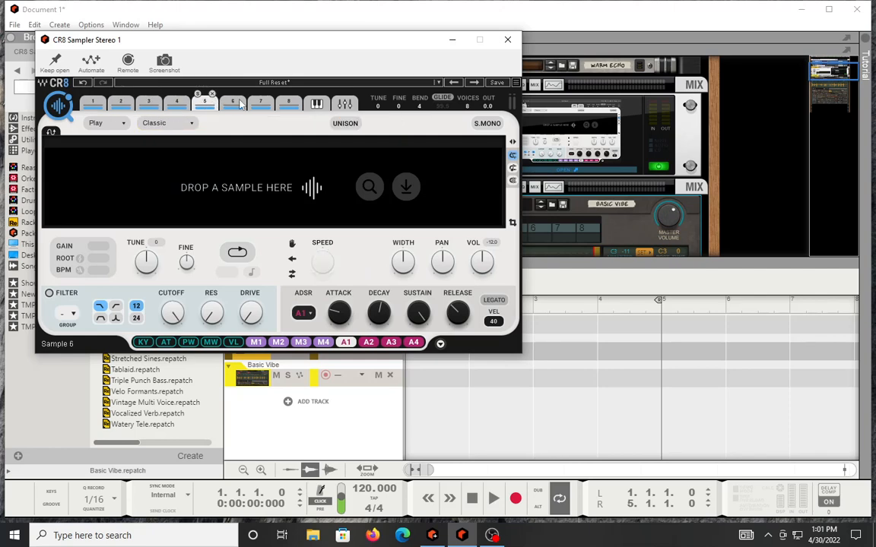
click(251, 103)
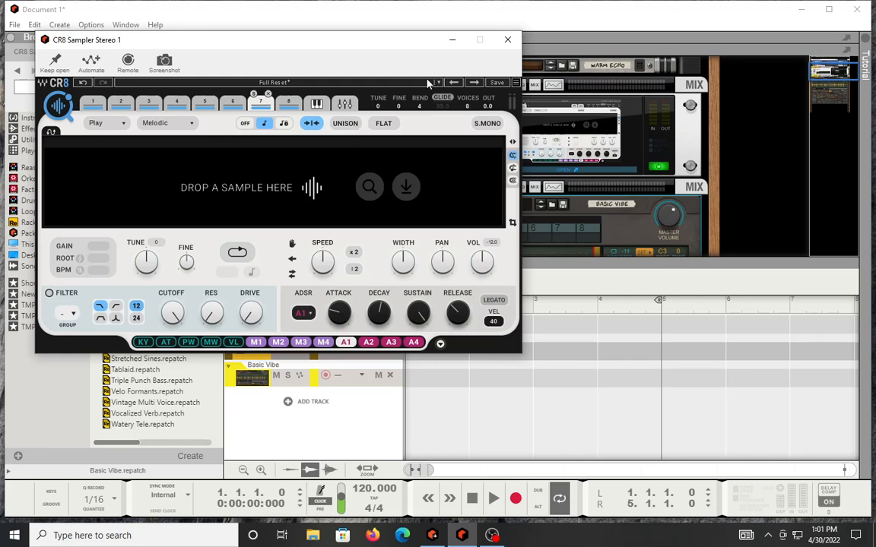
Audition the basic waveform presets in order: KS Basic PWM, KS Basic Saw, KS Basic Sine and KS Basic Triangle.
click(472, 83)
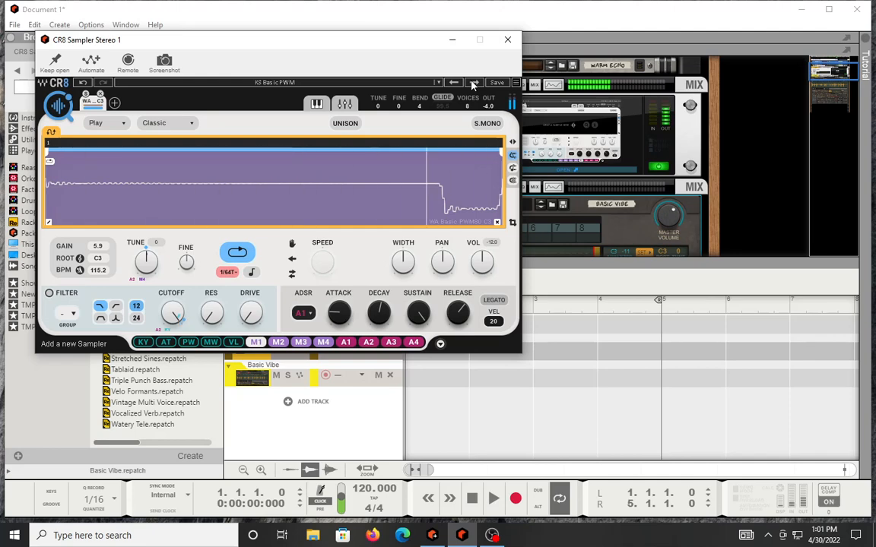
click(473, 83)
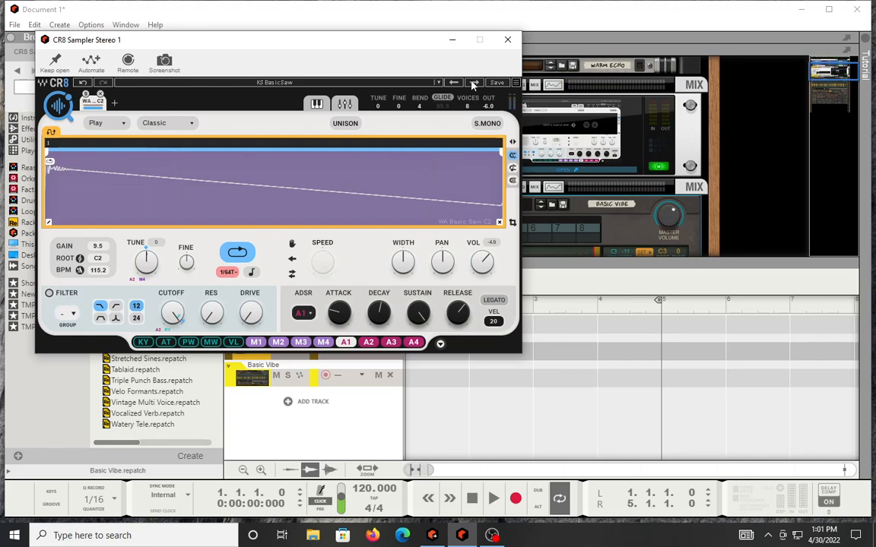
click(472, 83)
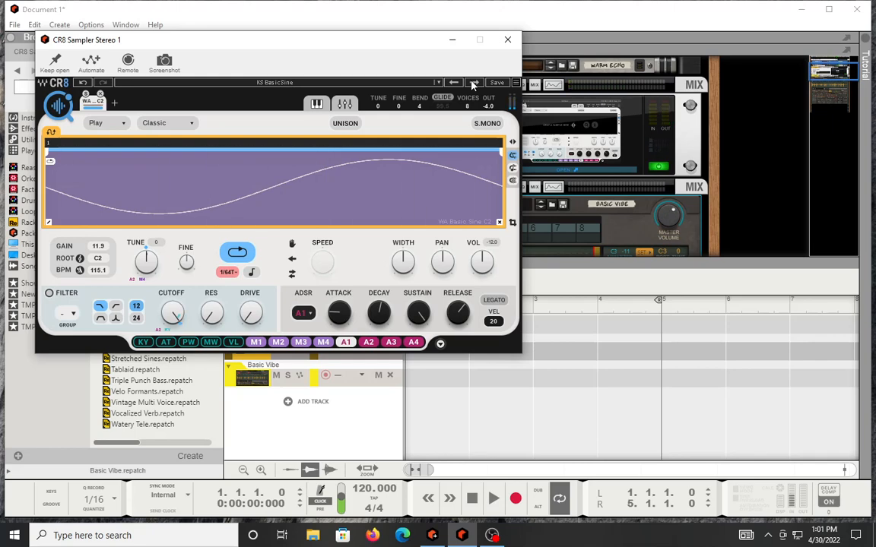
click(474, 83)
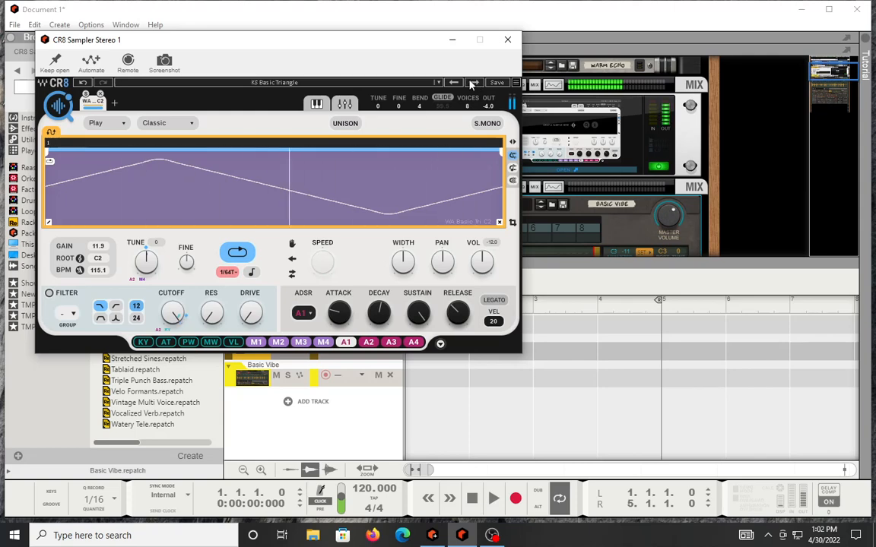
Step through the presets KS 106 Retro-Future, KS Ahava and KS Anastasia Wash, ending with KS Arkasha loaded.
click(471, 84)
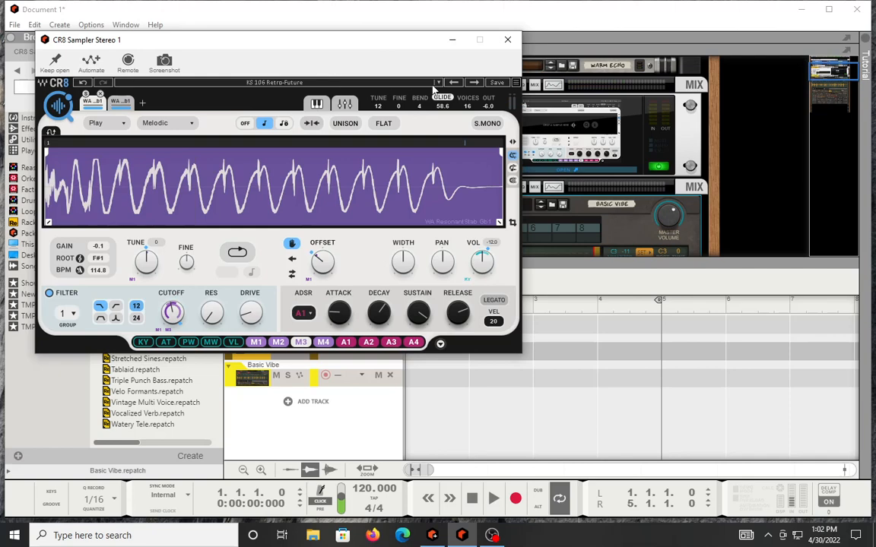
click(474, 84)
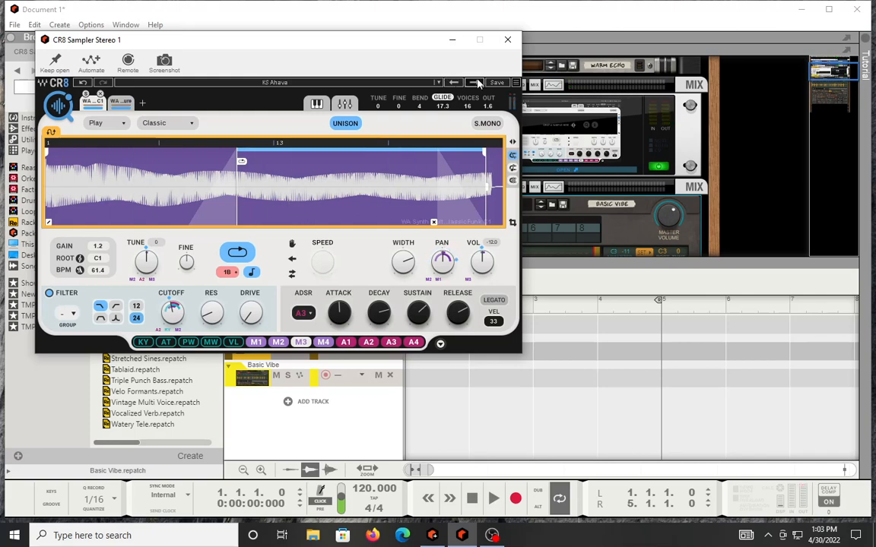
click(475, 82)
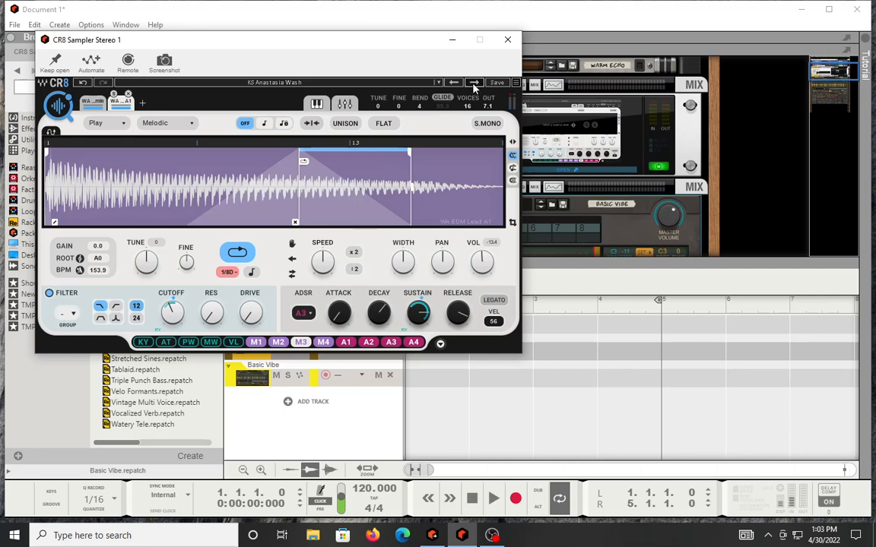
click(475, 83)
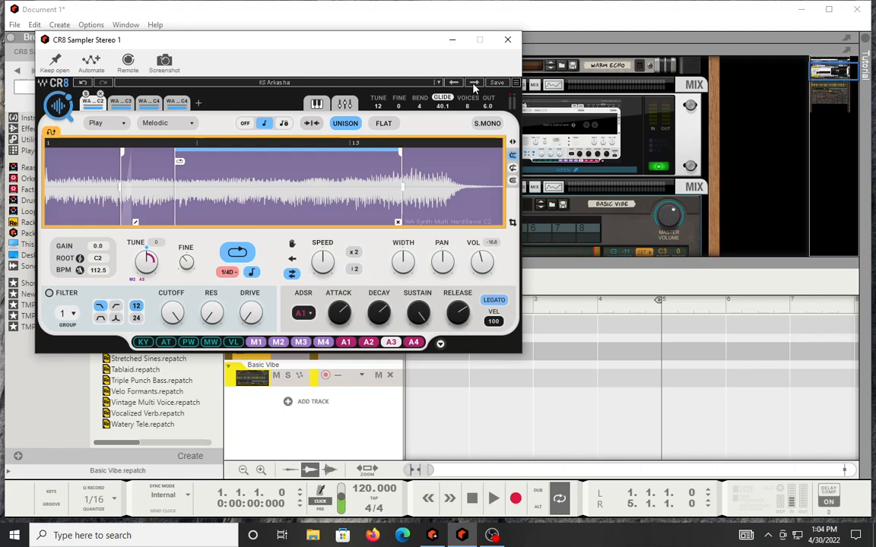
Remove the samplers of the KS Arkasha preset until only one empty sampler is left.
click(99, 94)
click(100, 95)
click(99, 94)
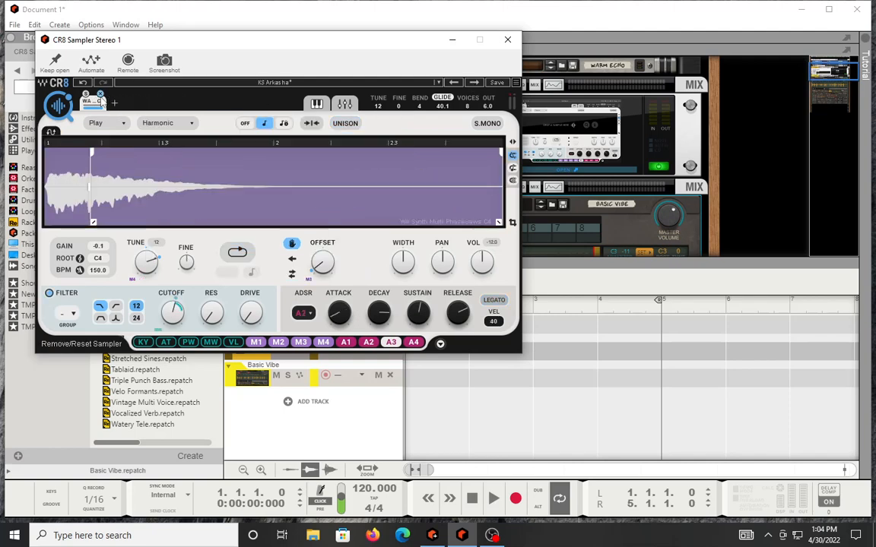
click(99, 95)
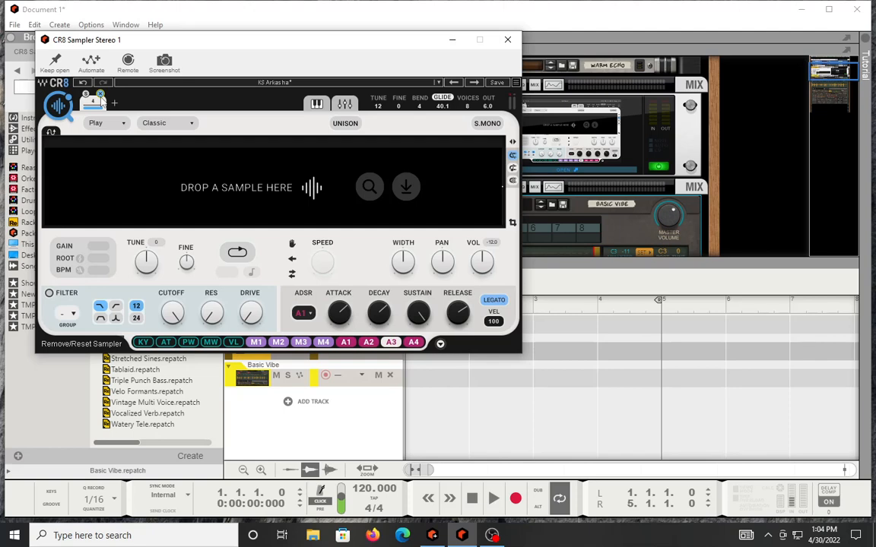
Open the COSMOS sample finder from the empty sampler, browse the names, lengths and keys of the samples, and close it.
click(368, 188)
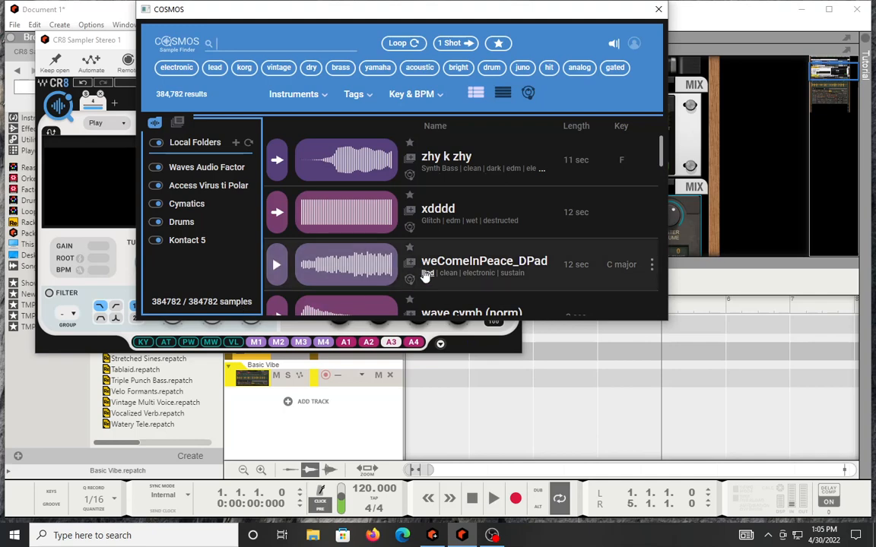
scroll(469, 254, down, 1)
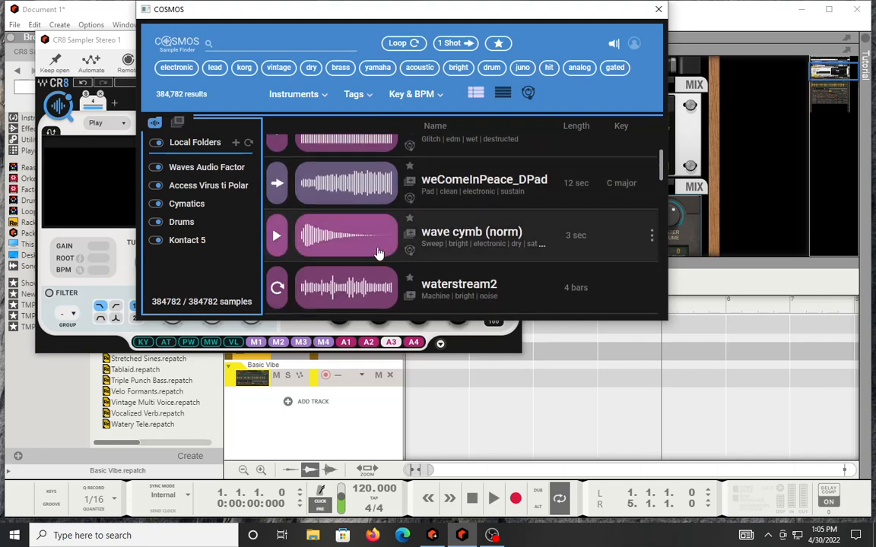
scroll(378, 253, down, 5)
scroll(378, 253, down, 5)
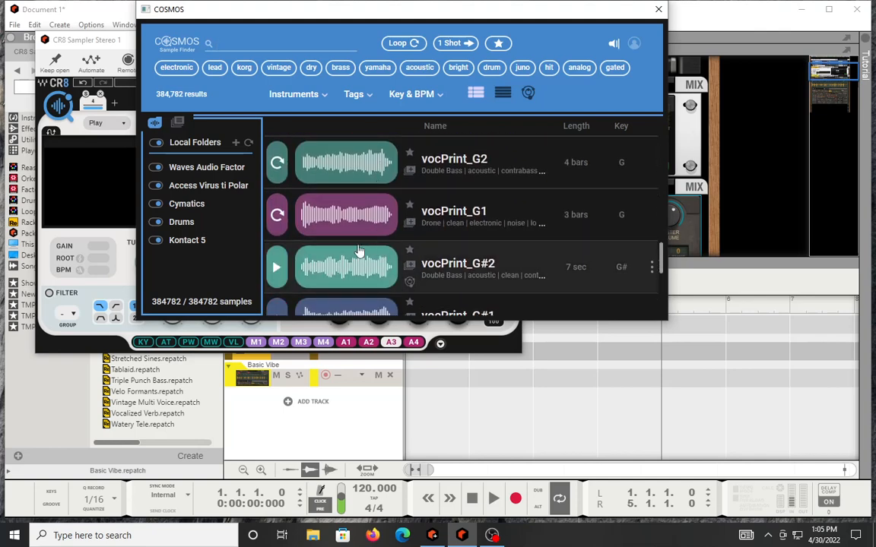
scroll(387, 229, down, 4)
scroll(391, 223, down, 1)
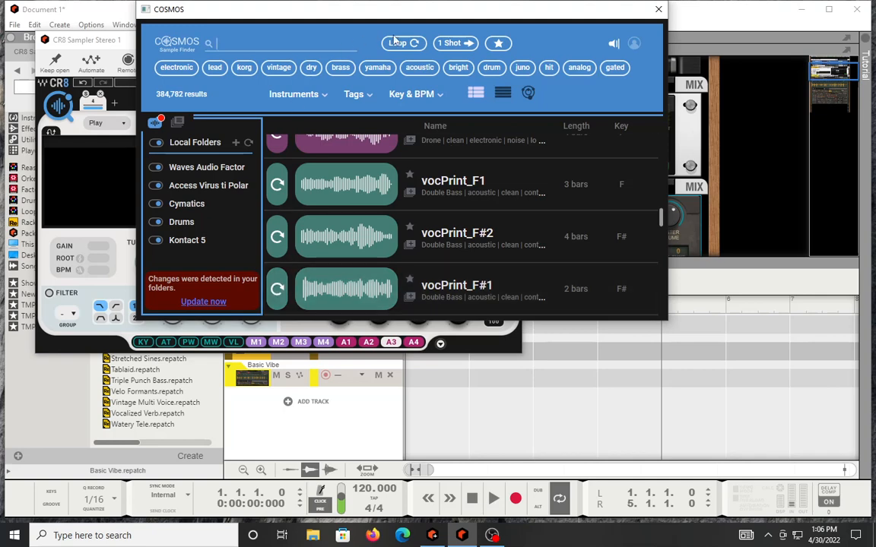
scroll(409, 218, down, 1)
scroll(408, 218, up, 10)
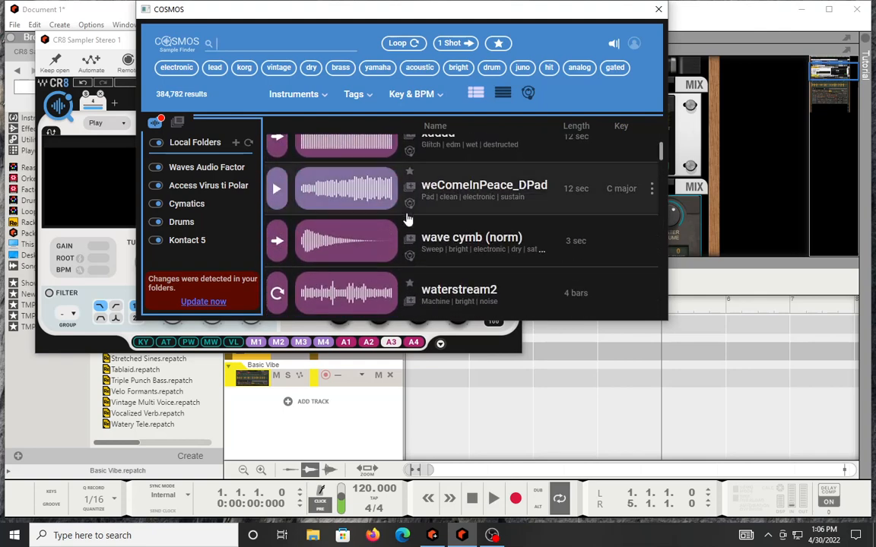
click(657, 12)
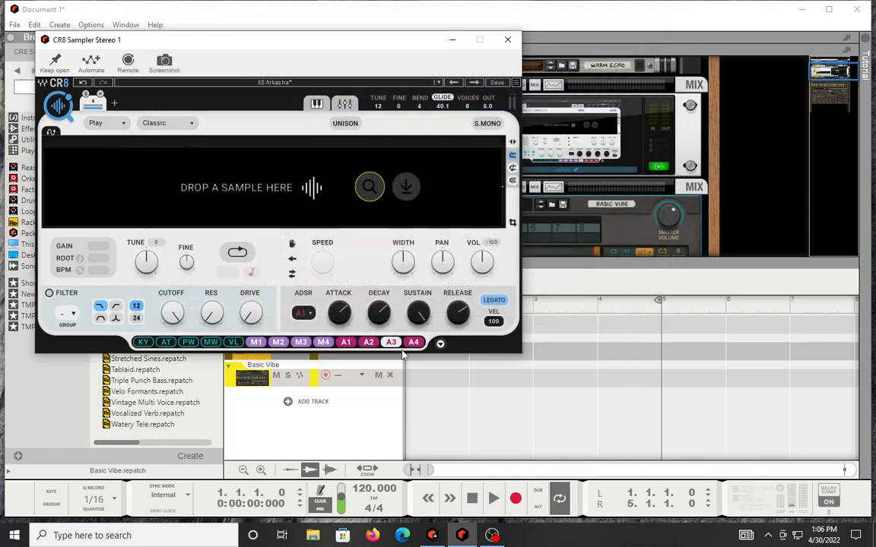
Examine the LFO and sequencer settings of modulators MOD 1 through MOD 4.
click(256, 343)
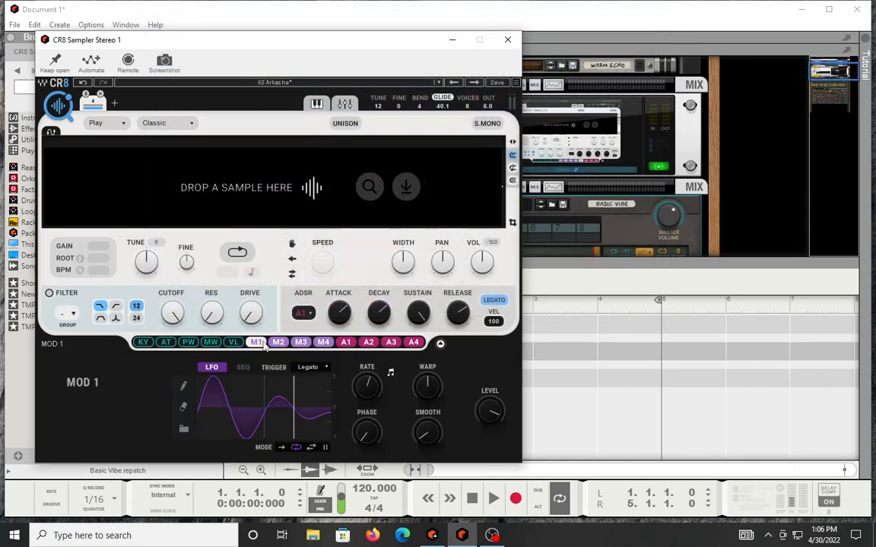
click(279, 343)
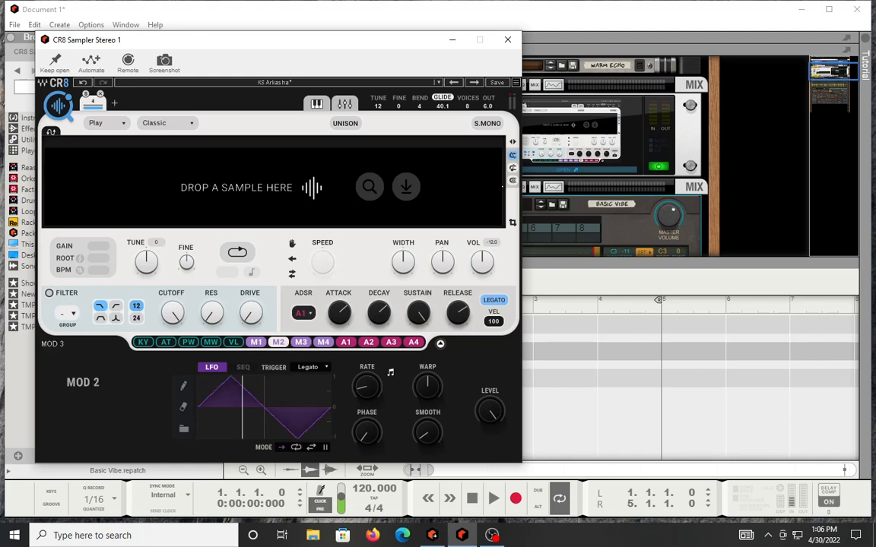
click(301, 343)
click(324, 343)
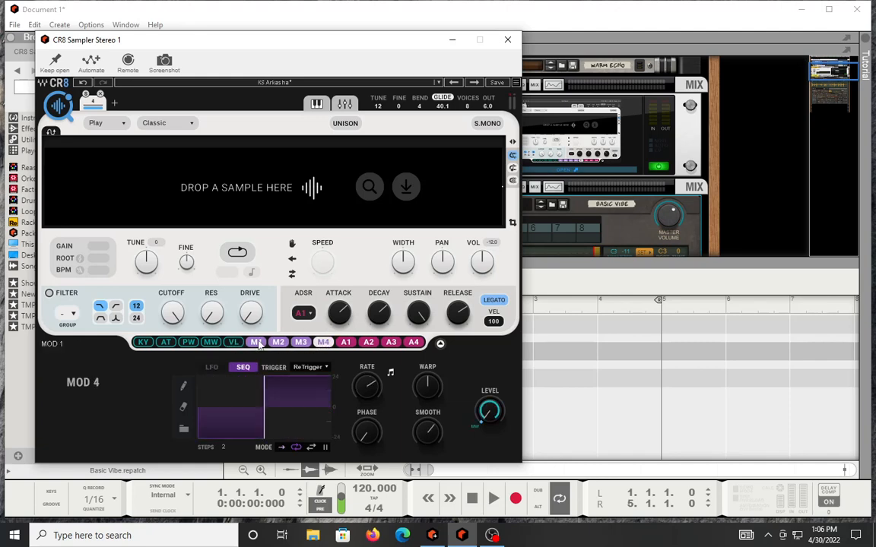
Draw a custom freehand waveform over the LFO shape of MOD 1 with the pencil tool.
click(256, 343)
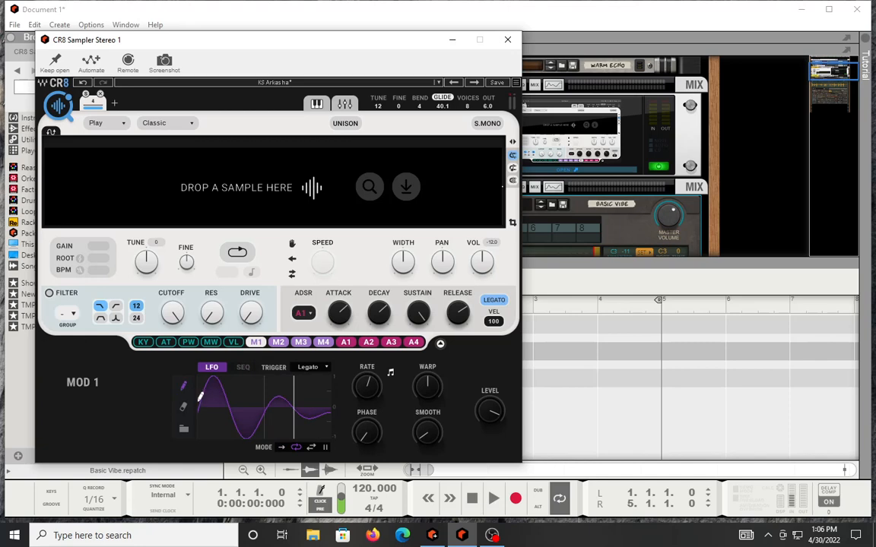
click(183, 386)
mouse_move(221, 388)
mouse_down()
mouse_move(257, 364)
mouse_move(292, 384)
mouse_up()
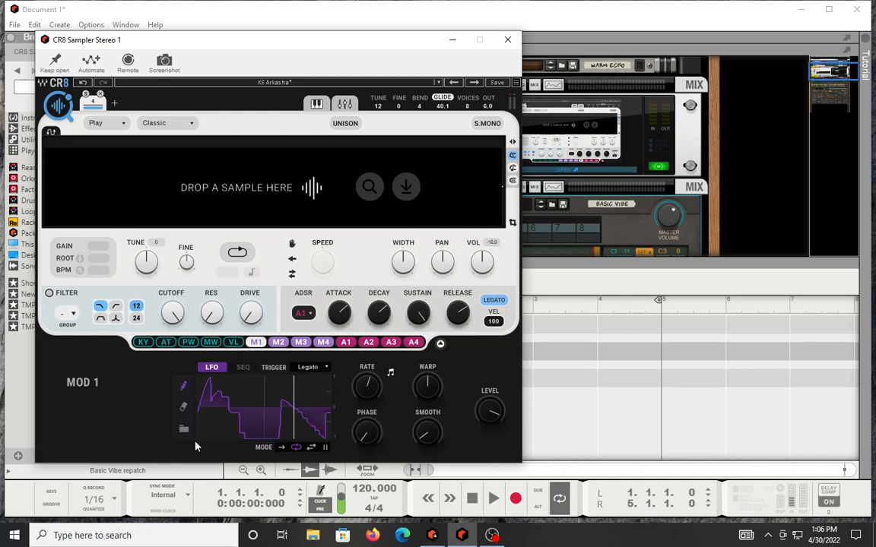
Open the shape presets of MOD 1, switch it to the sequencer and draw a custom pattern across its 16 steps.
click(184, 431)
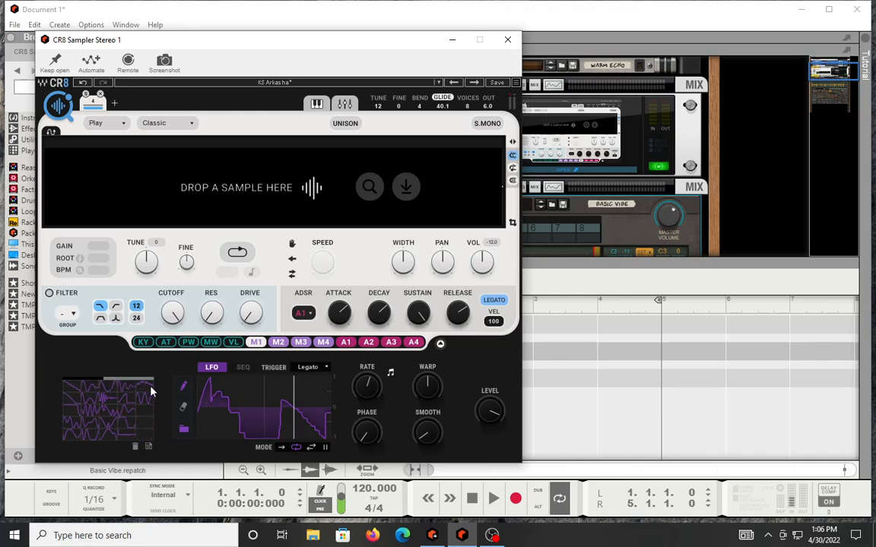
click(243, 367)
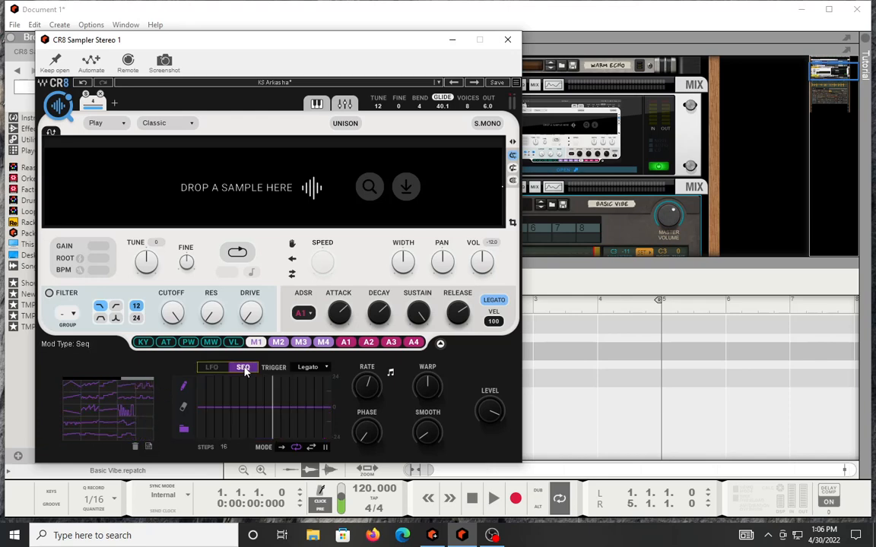
mouse_move(201, 404)
mouse_down()
mouse_move(209, 394)
mouse_move(287, 404)
mouse_move(297, 385)
mouse_move(331, 415)
mouse_up()
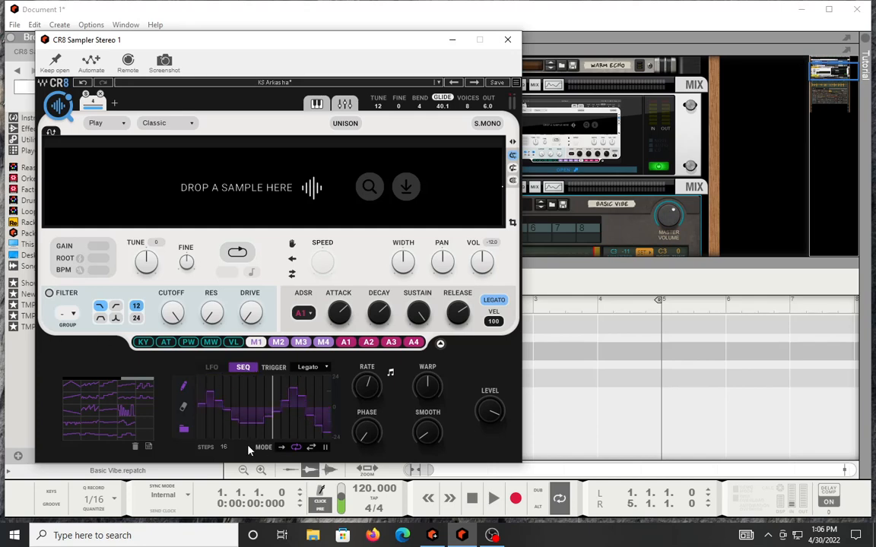
Examine the trigger options of the MOD 1 sequencer and leave Legato selected.
click(327, 369)
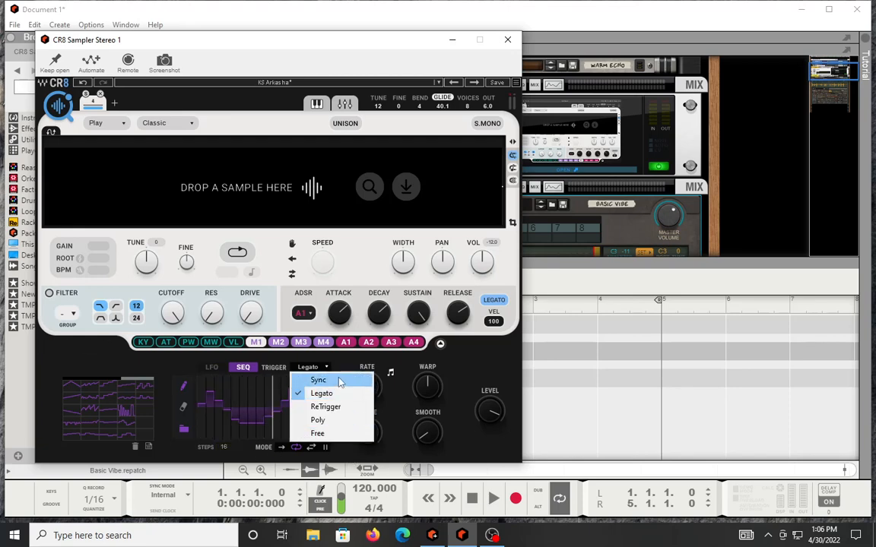
click(484, 355)
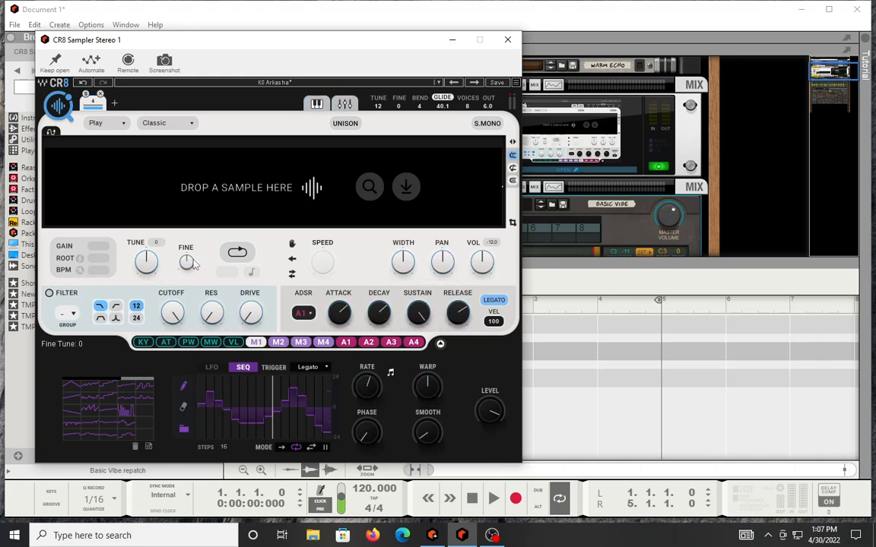
mouse_move(256, 342)
mouse_down()
mouse_move(189, 261)
mouse_move(148, 276)
mouse_move(199, 263)
mouse_move(187, 255)
mouse_move(189, 242)
mouse_move(164, 258)
mouse_move(135, 242)
mouse_move(275, 140)
mouse_move(195, 271)
mouse_move(164, 242)
mouse_move(171, 235)
mouse_move(135, 237)
mouse_move(140, 306)
mouse_move(222, 350)
mouse_up()
Turn on looping for the empty sampler and set its scheme to Beats.
click(237, 254)
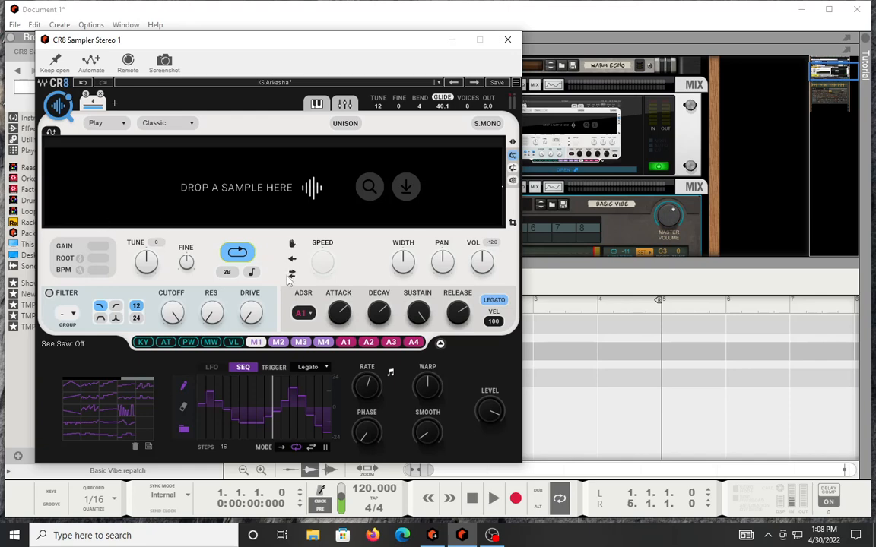
click(182, 125)
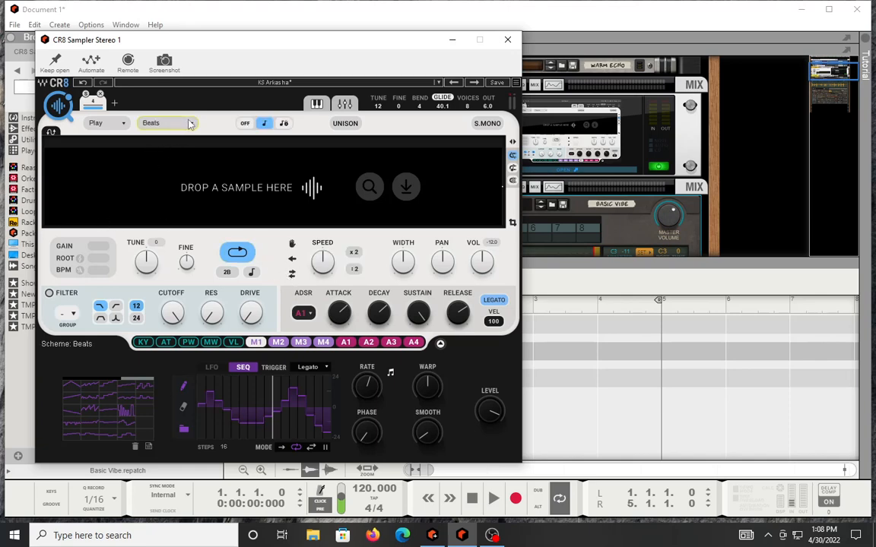
click(190, 124)
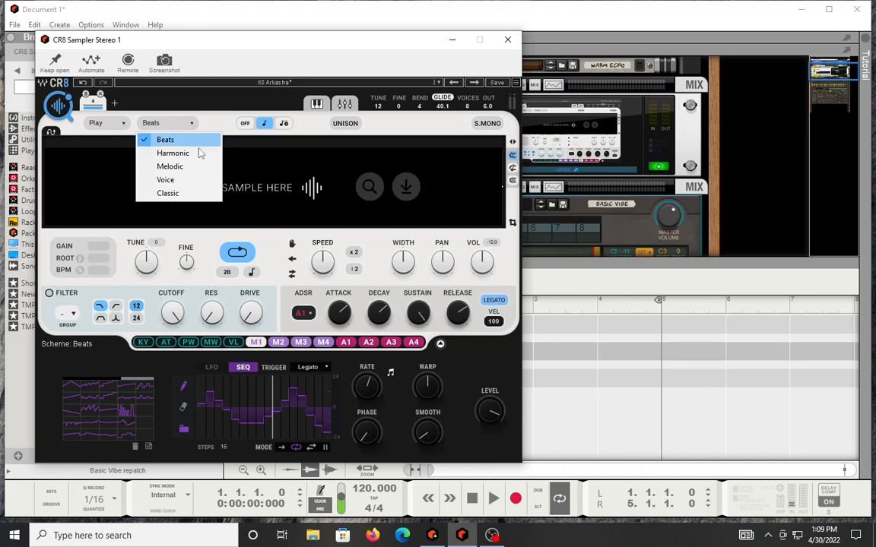
click(249, 242)
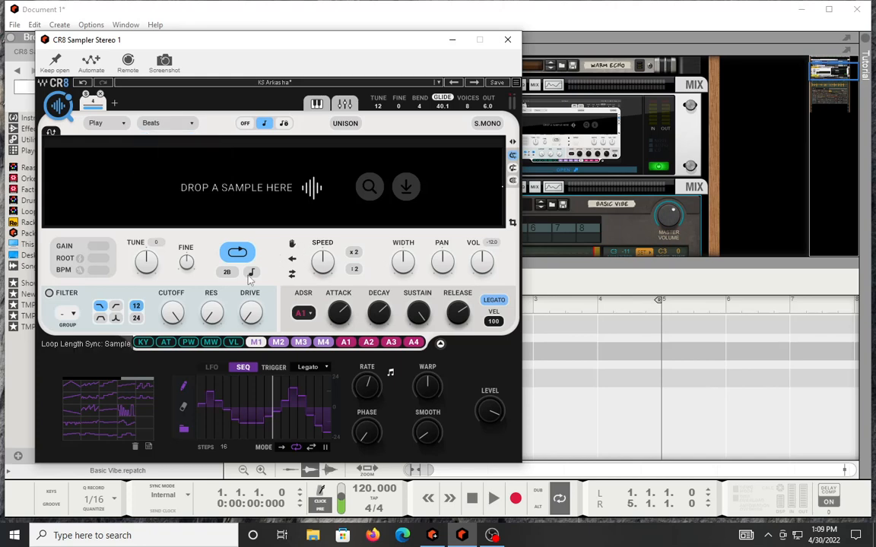
Try the sync types of the Beats scheme, including Off and the locked one, and return to Synced.
click(283, 124)
click(264, 125)
click(245, 126)
click(268, 125)
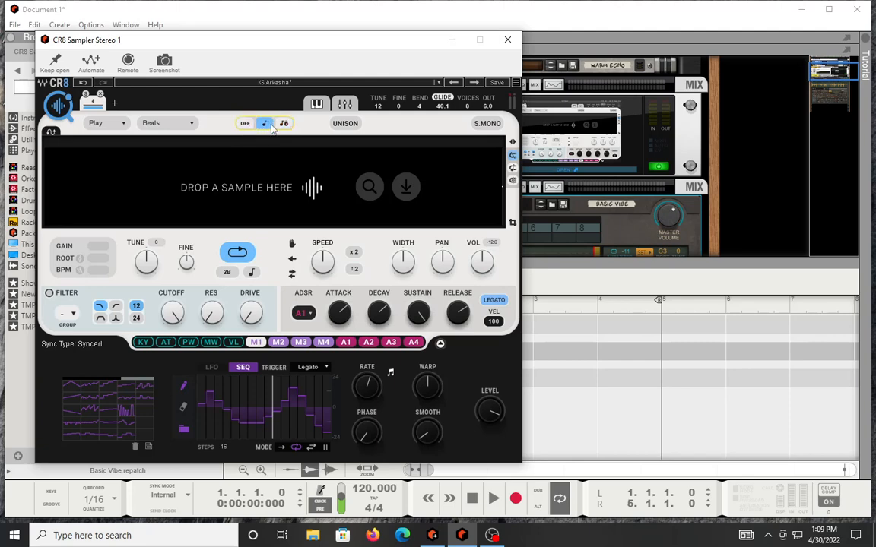
click(282, 124)
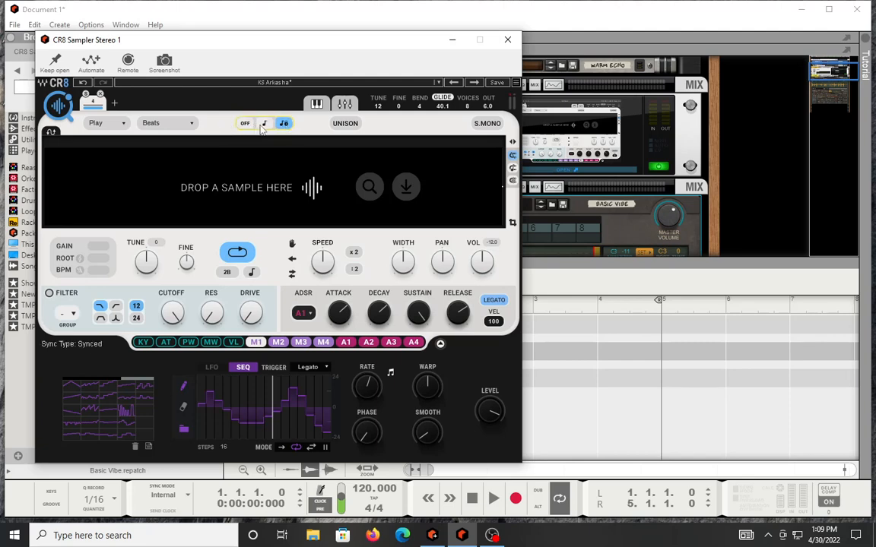
click(264, 125)
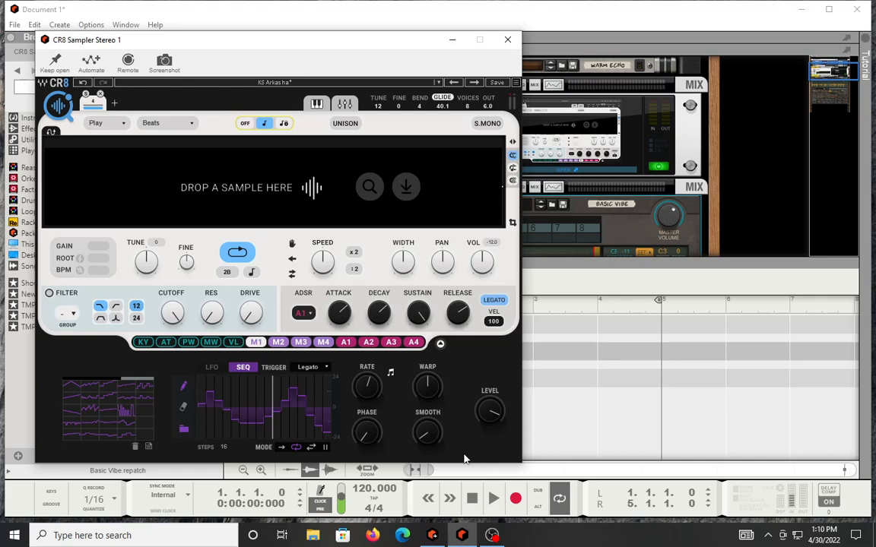
Expand the rack, minimize the CR8 Sampler window and bring the whole Mimic Creative Sampler into view.
key(F7)
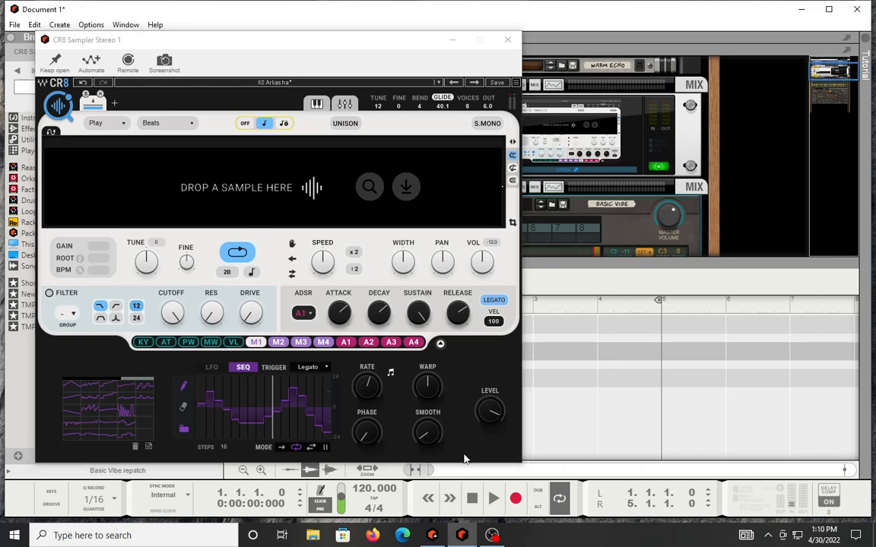
key(F6)
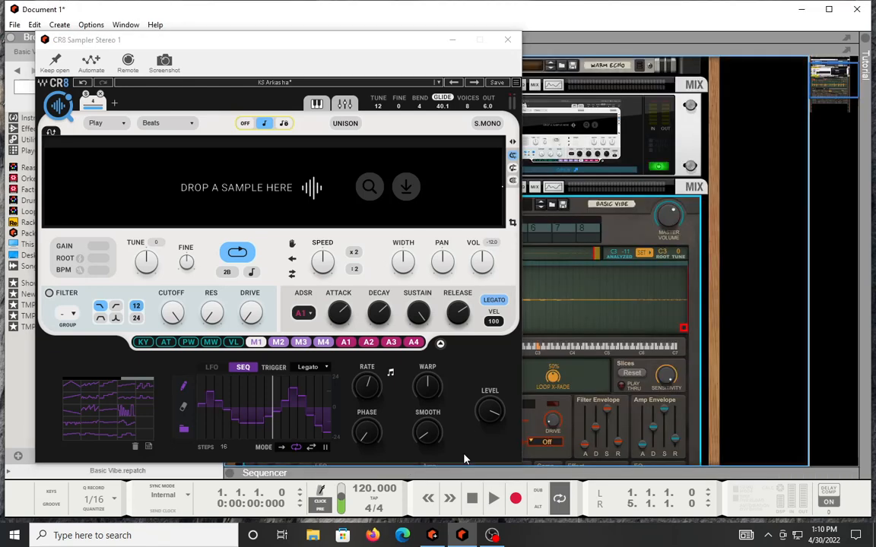
click(453, 40)
scroll(449, 272, down, 3)
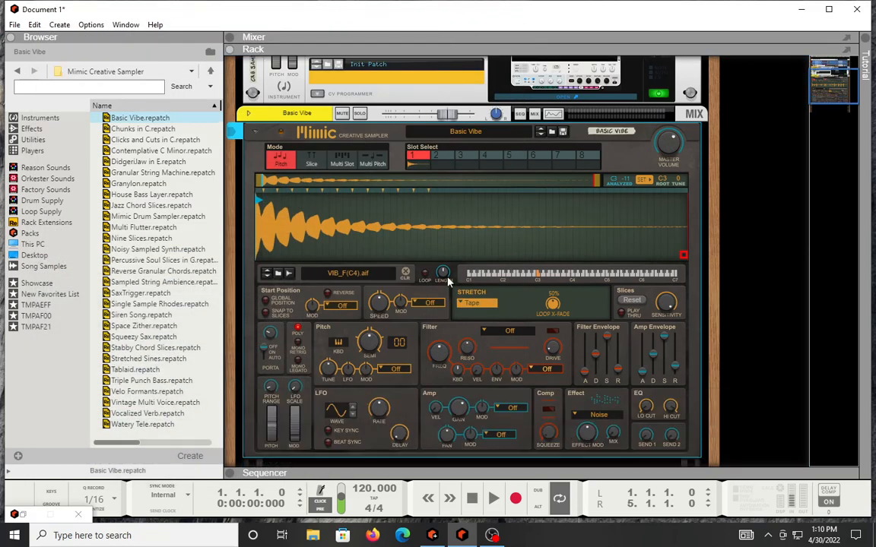
scroll(449, 280, down, 3)
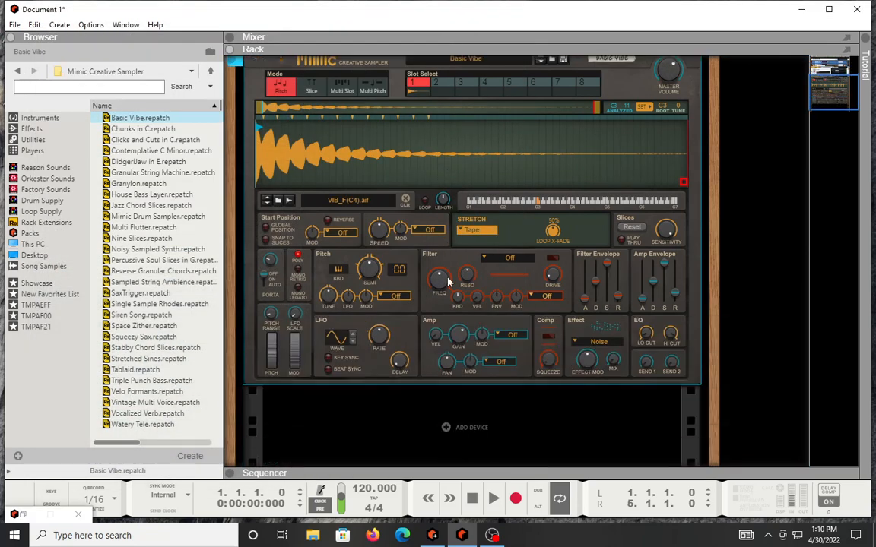
mouse_move(449, 282)
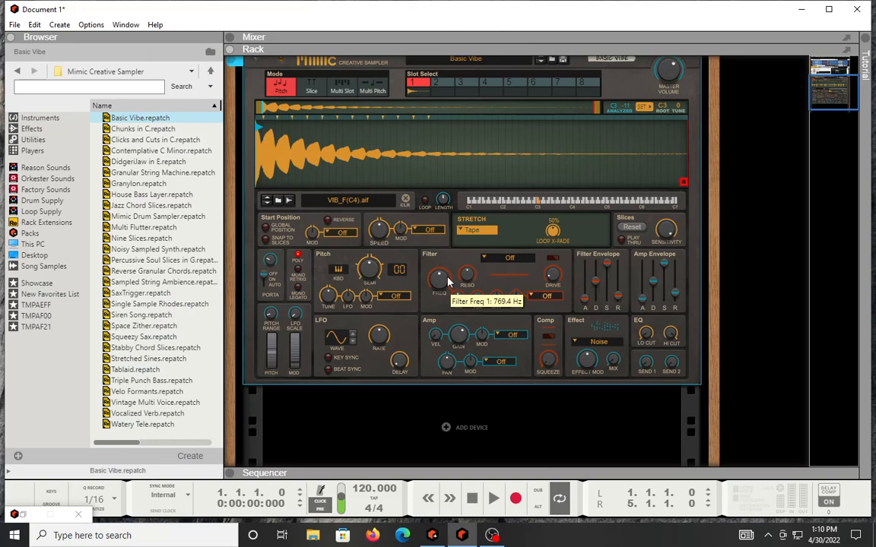
scroll(449, 281, up, 2)
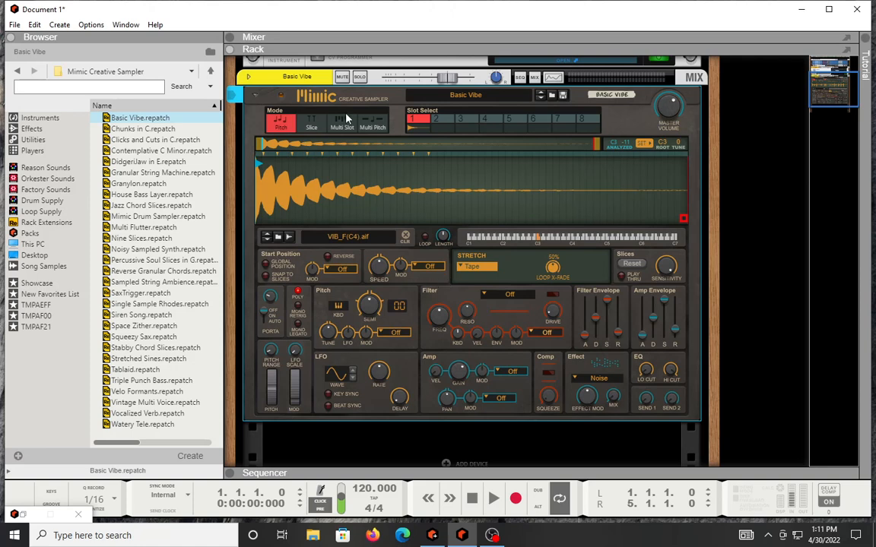
Go through Mimic's sample slots 2 to 8 one by one, ending on slot 8.
click(450, 128)
click(467, 123)
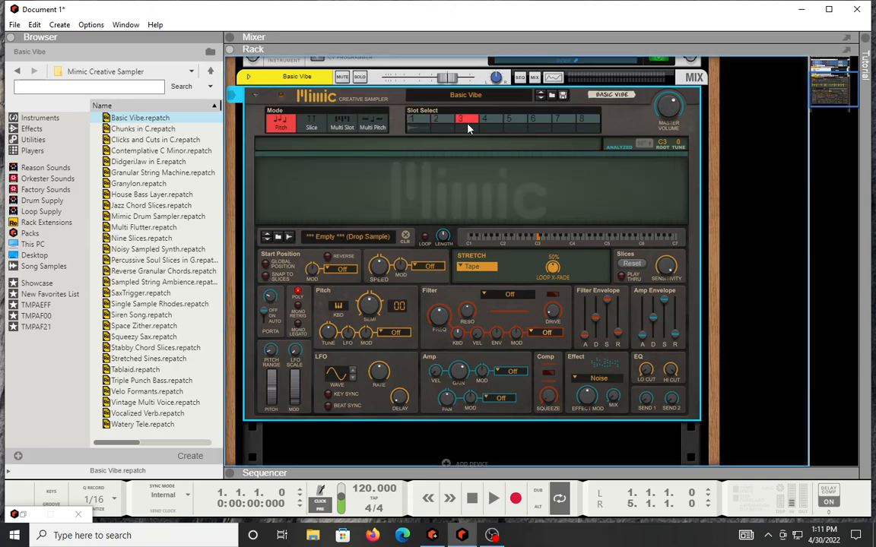
click(496, 126)
click(518, 128)
click(534, 128)
click(558, 127)
click(581, 128)
Cycle Mimic through its Pitch, Slice, Multi Slot and Multi Pitch modes, ending on Multi Pitch.
click(315, 124)
click(341, 124)
click(372, 124)
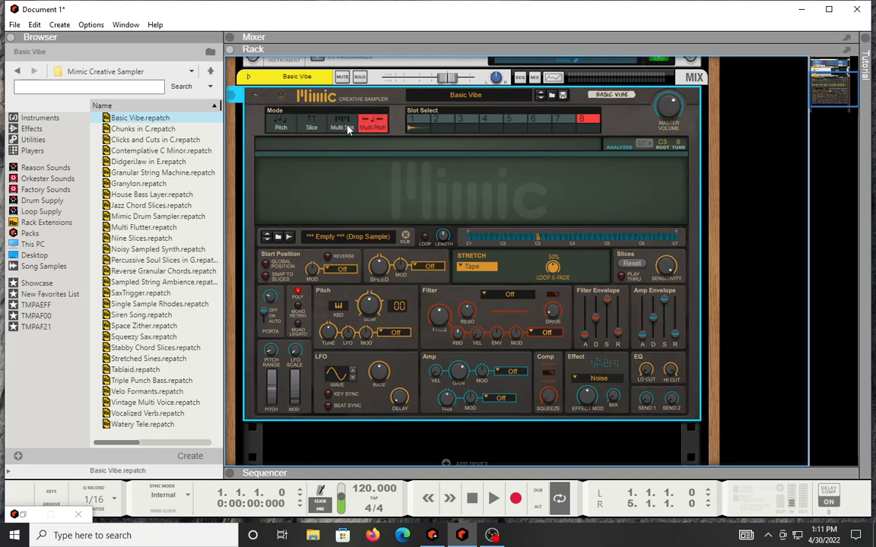
click(277, 127)
click(312, 126)
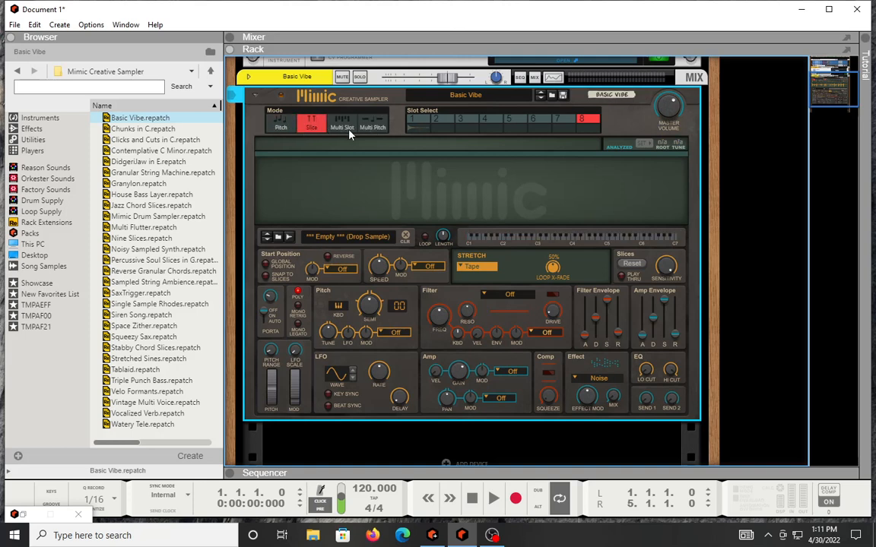
click(344, 127)
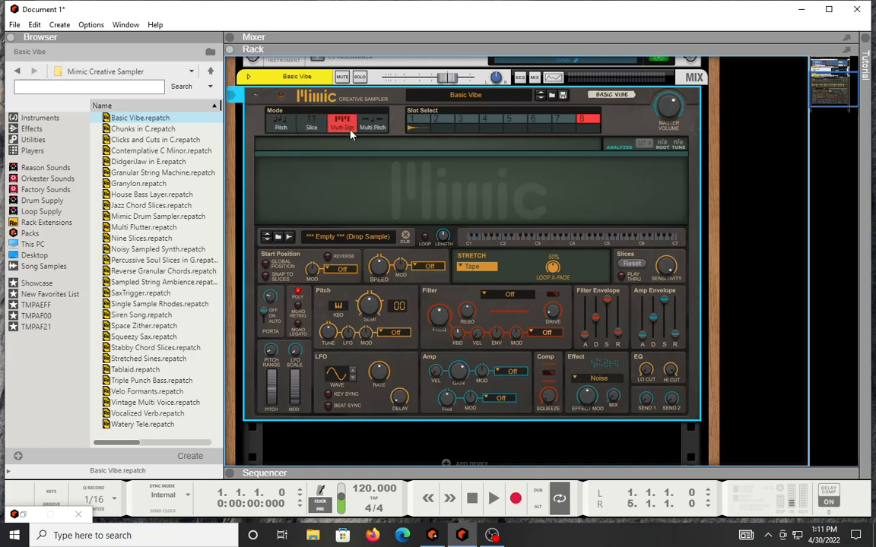
click(371, 130)
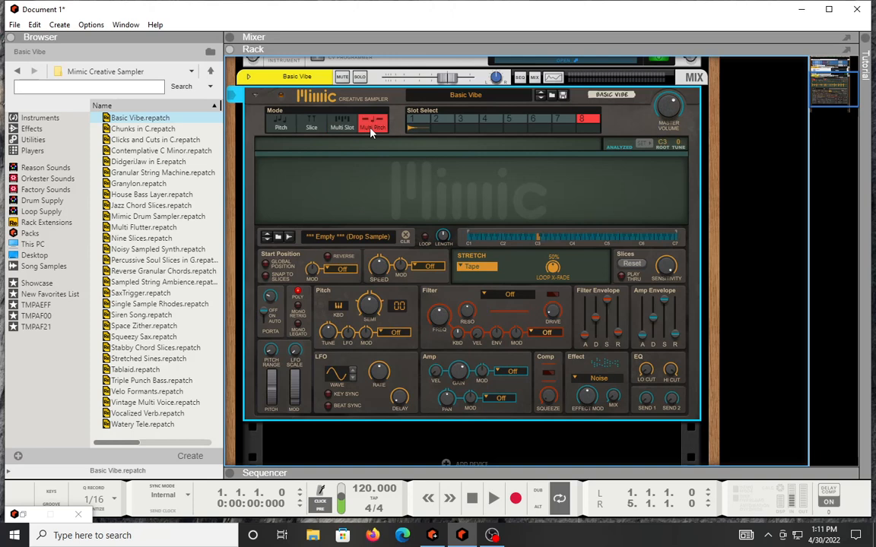
Examine Mimic's available stretch algorithms, filter types and effect types without changing any of them.
click(465, 267)
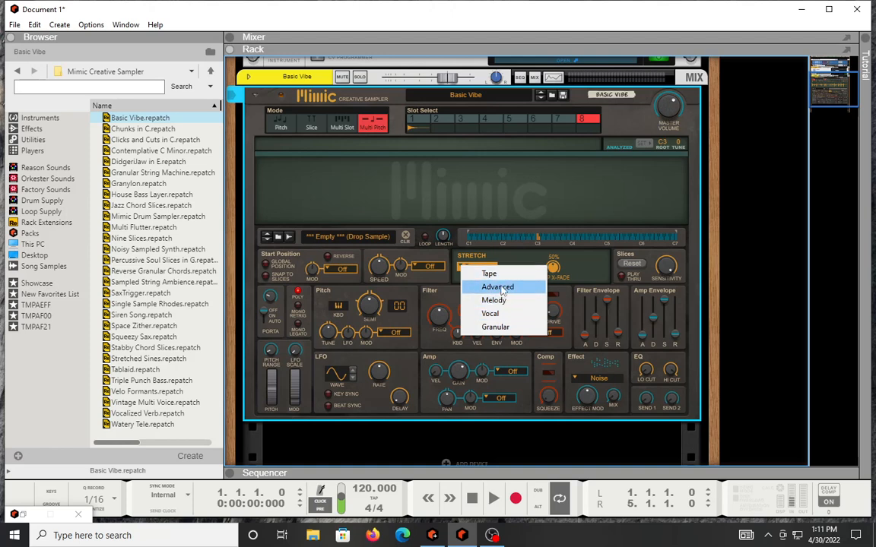
click(490, 197)
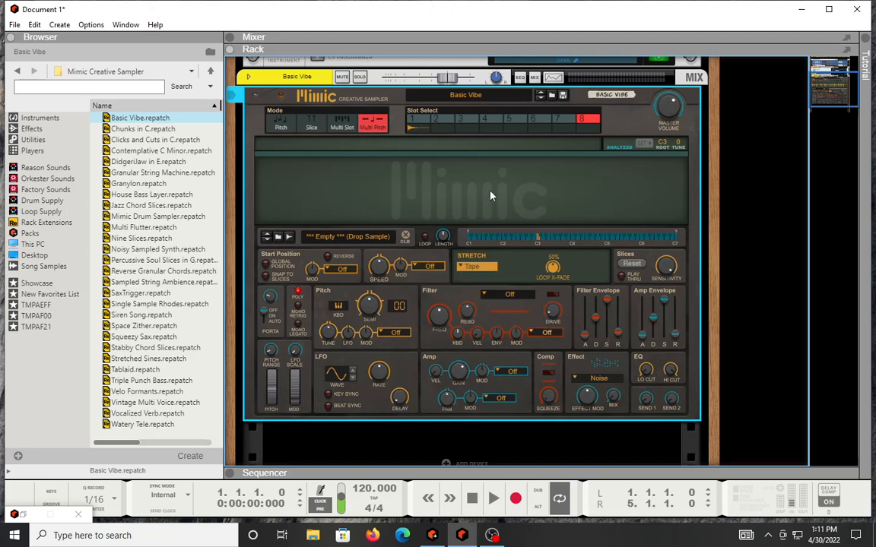
click(506, 295)
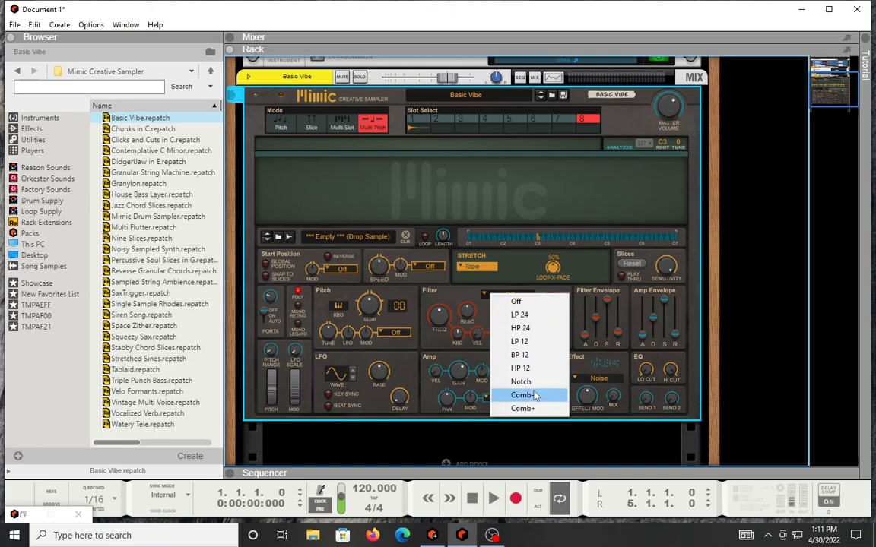
click(527, 213)
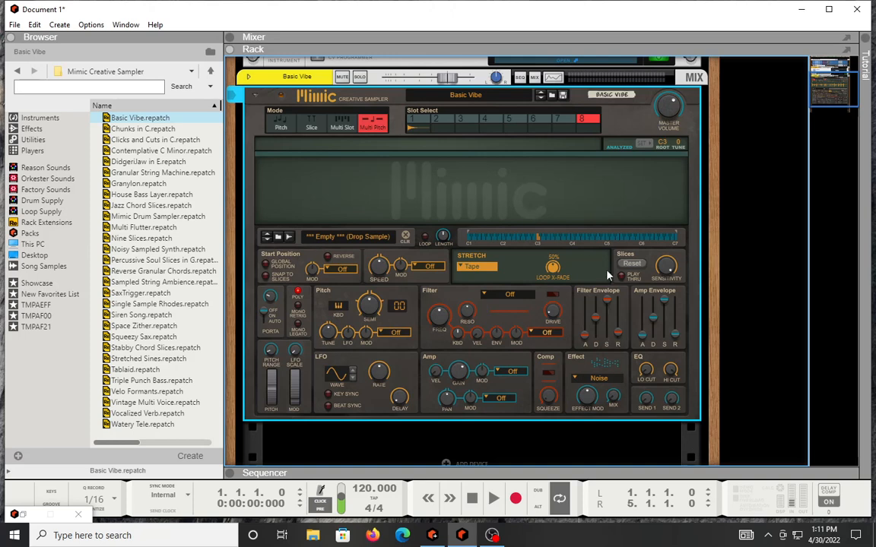
click(578, 380)
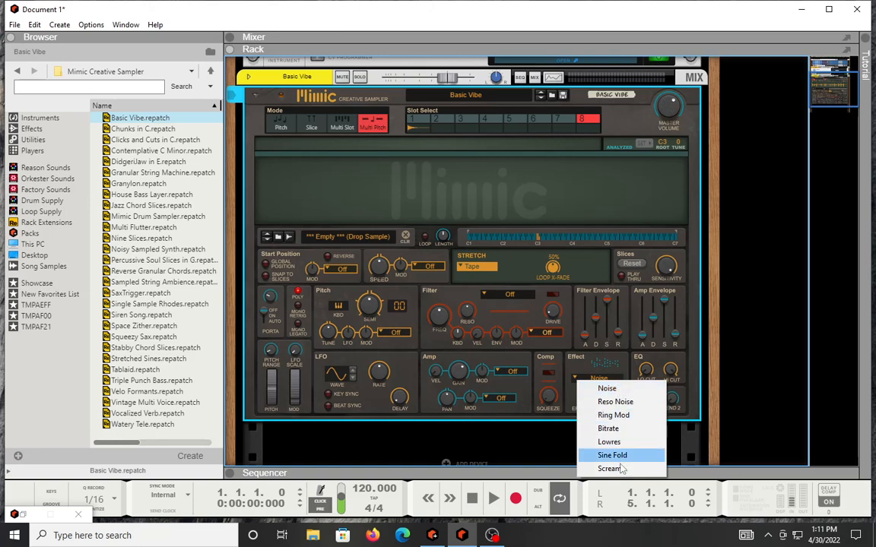
click(600, 356)
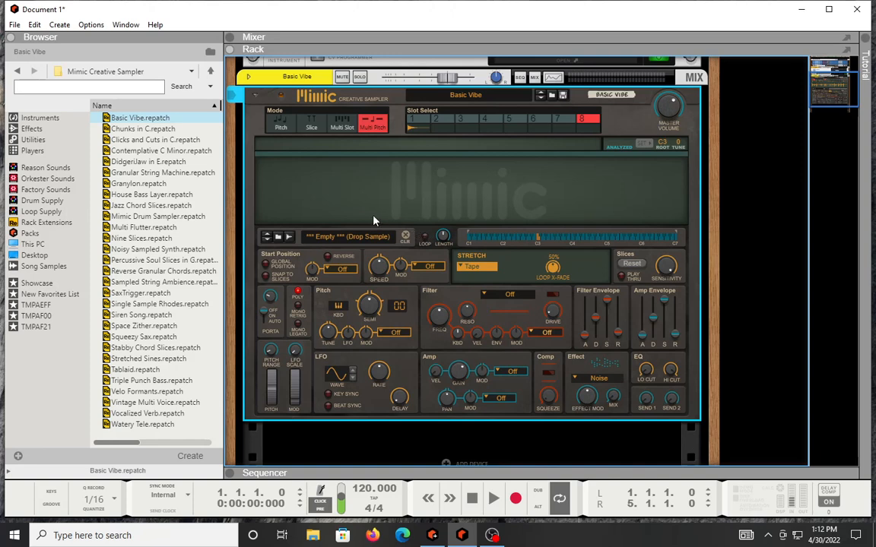
Review the Mimic and CR8 Sampler devices in the rack and reopen the CR8 Sampler Stereo window.
scroll(373, 221, down, 2)
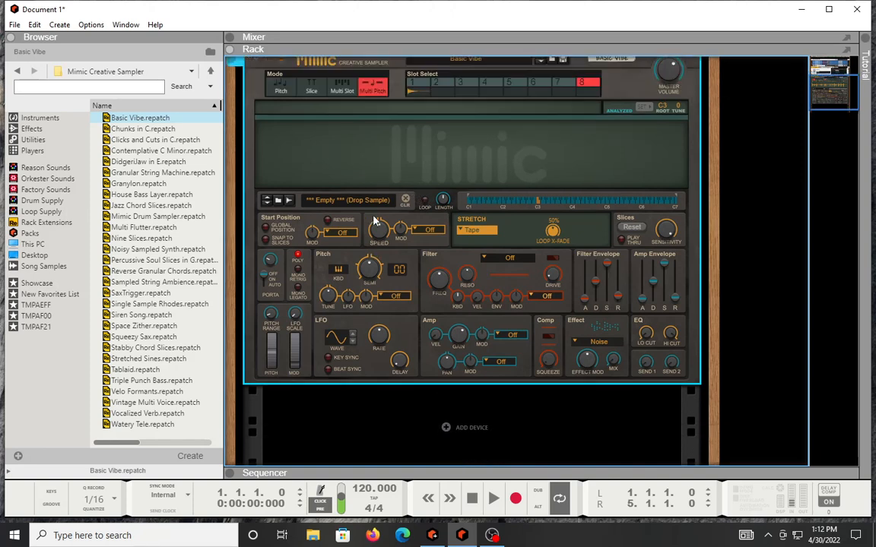
scroll(373, 221, up, 3)
scroll(373, 220, up, 4)
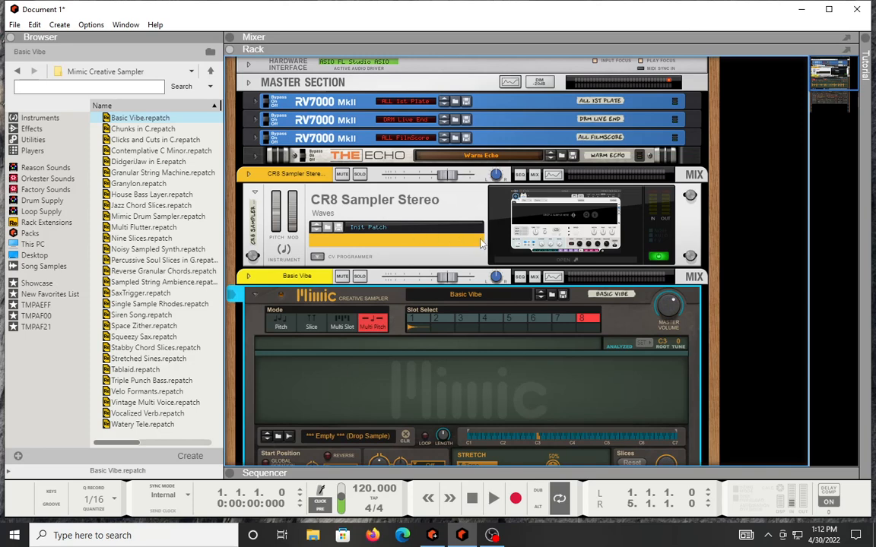
scroll(480, 368, down, 3)
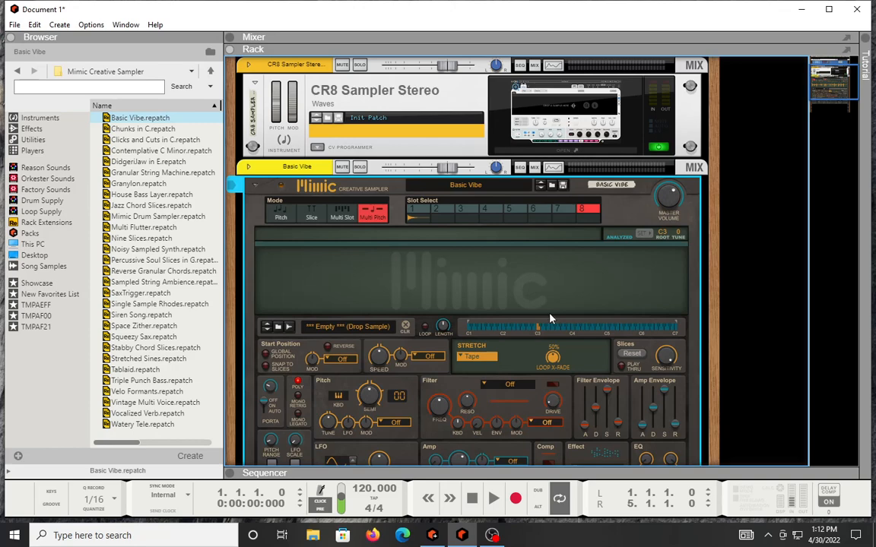
click(552, 154)
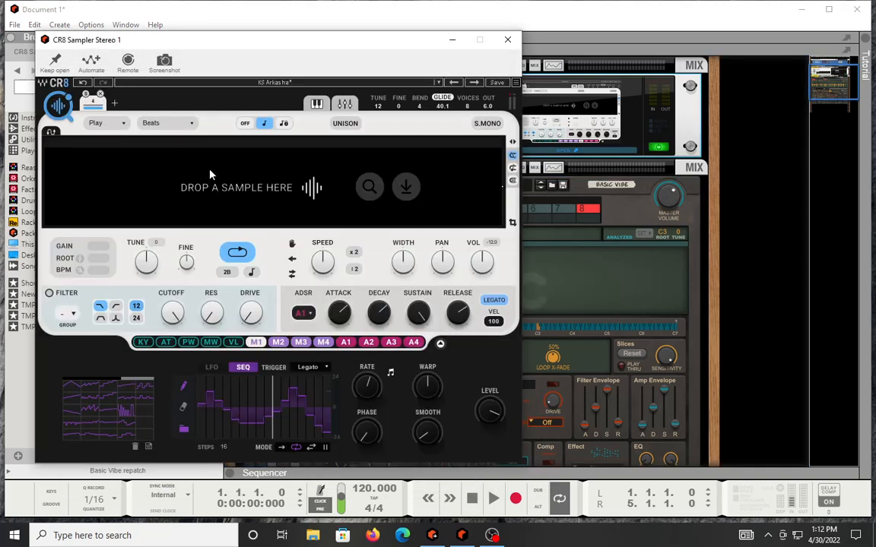